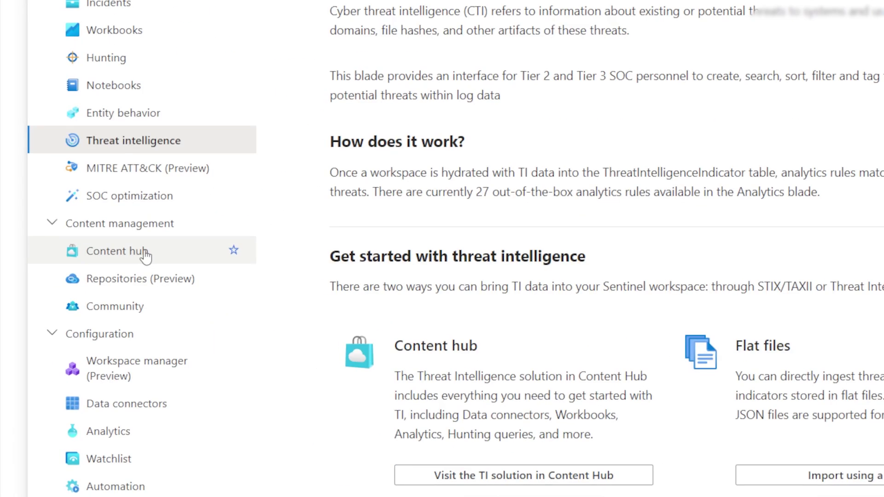
Step: Find the Threat Intelligence solution in Content hub by searching 'threat' and open its content
click(145, 255)
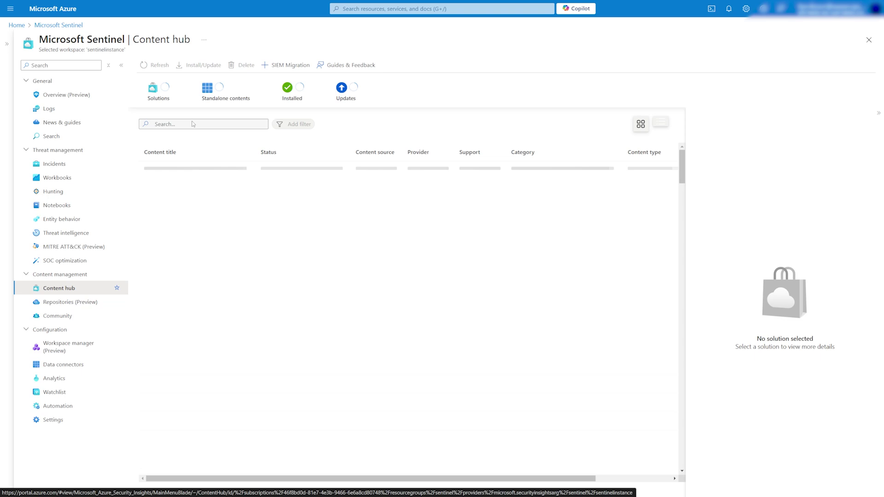
click(189, 124)
text(threat)
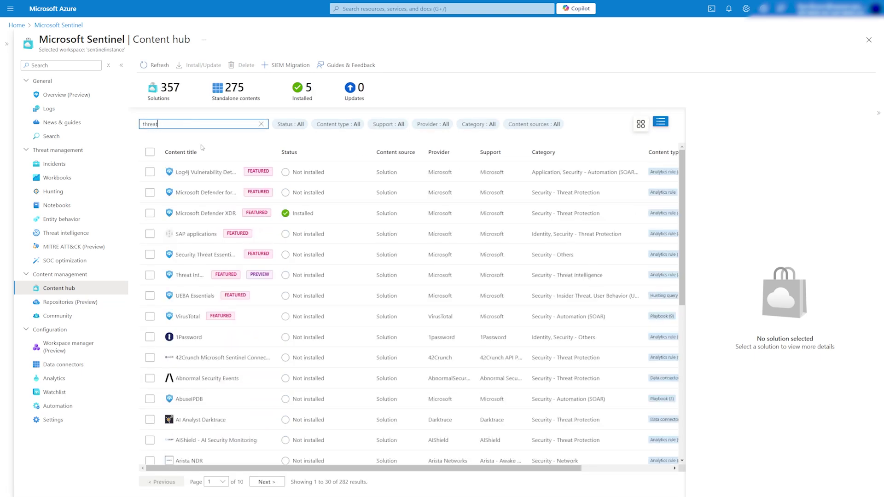
click(192, 276)
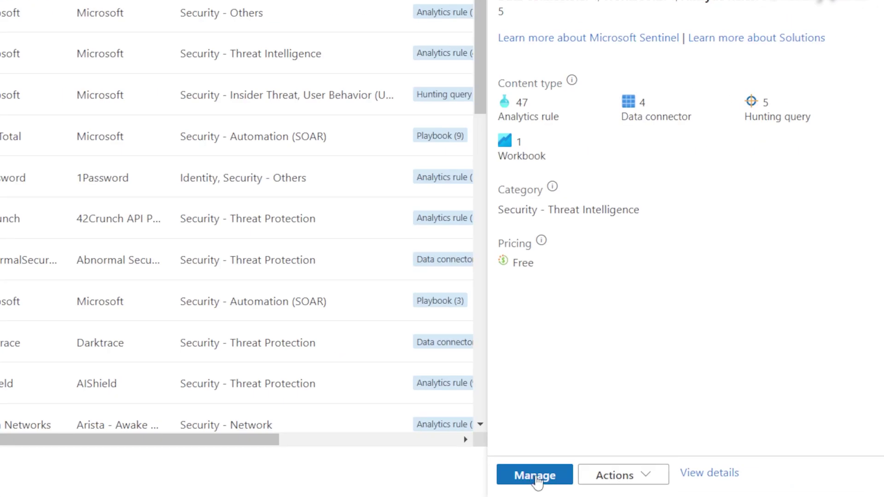
click(535, 476)
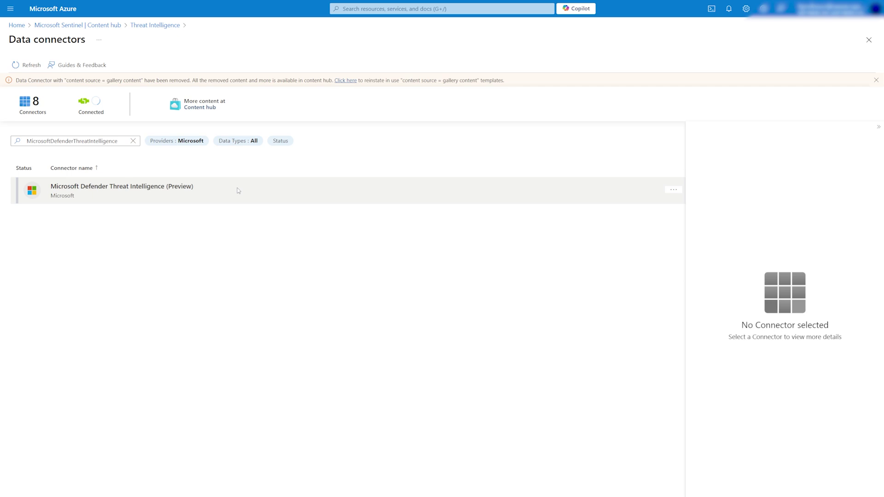
Step: Connect the Microsoft Defender Threat Intelligence connector, importing indicators at most one month old
click(223, 191)
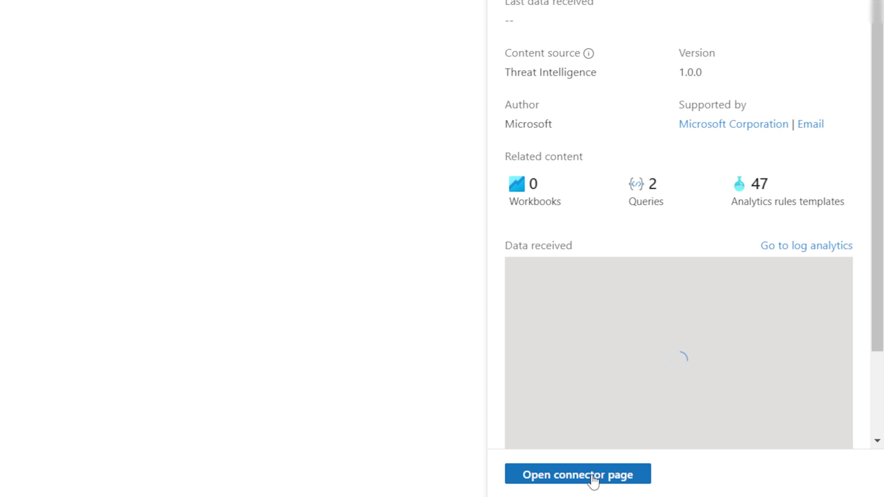
click(592, 477)
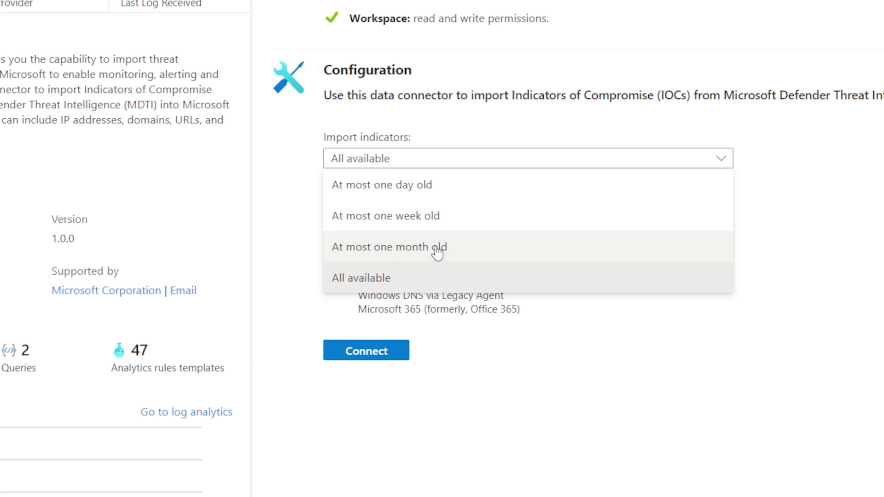
click(436, 251)
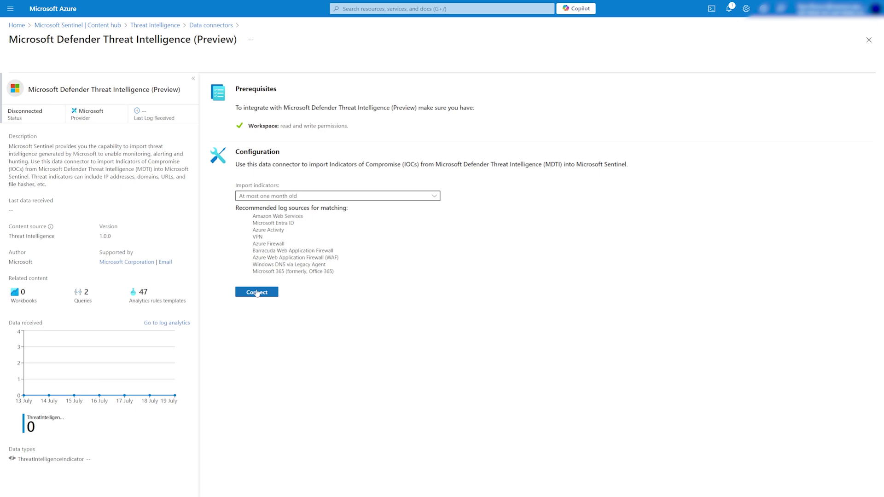
click(367, 351)
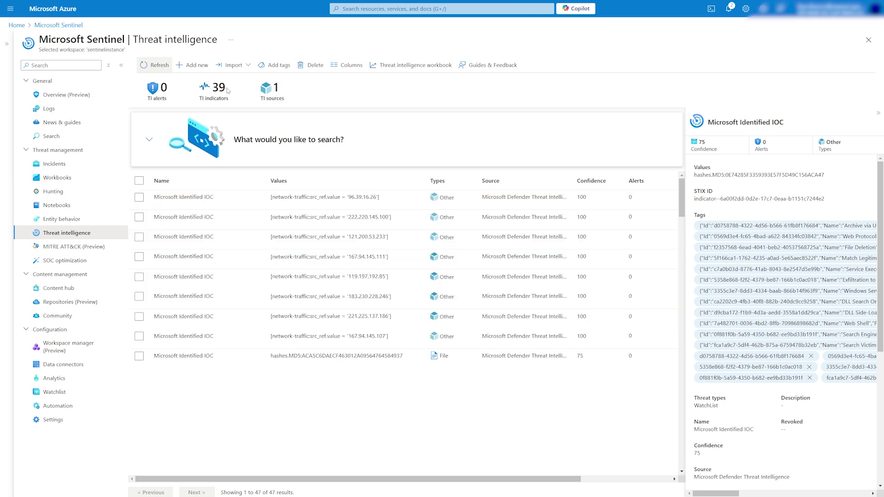
Step: Inspect the 222.220.145.100 indicator's details: honeypot tag, Botnet threat type, confidence 100
click(212, 217)
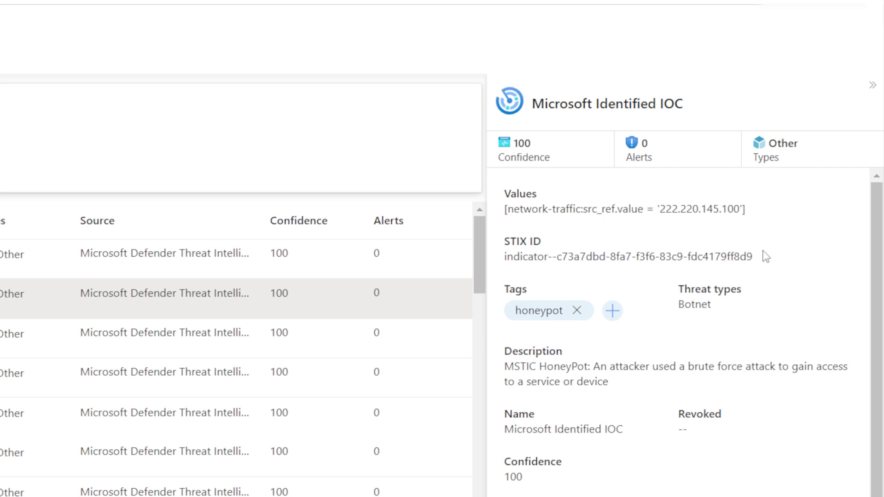
scroll(765, 256, down, 3)
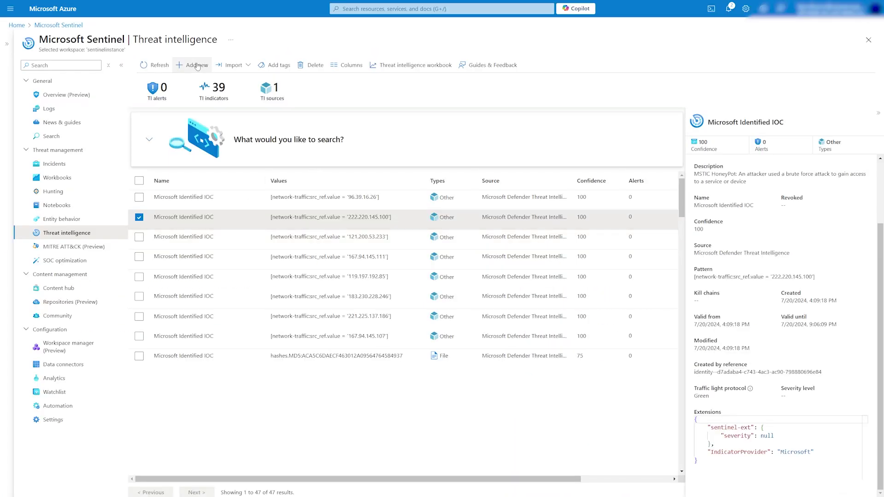
Step: Start a new ipv4-addr indicator with the value 51.255.62.6
click(196, 67)
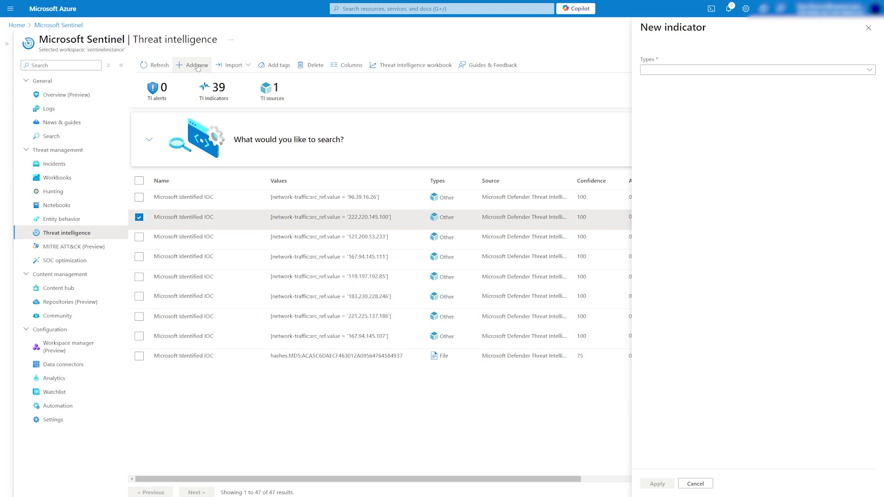
click(687, 73)
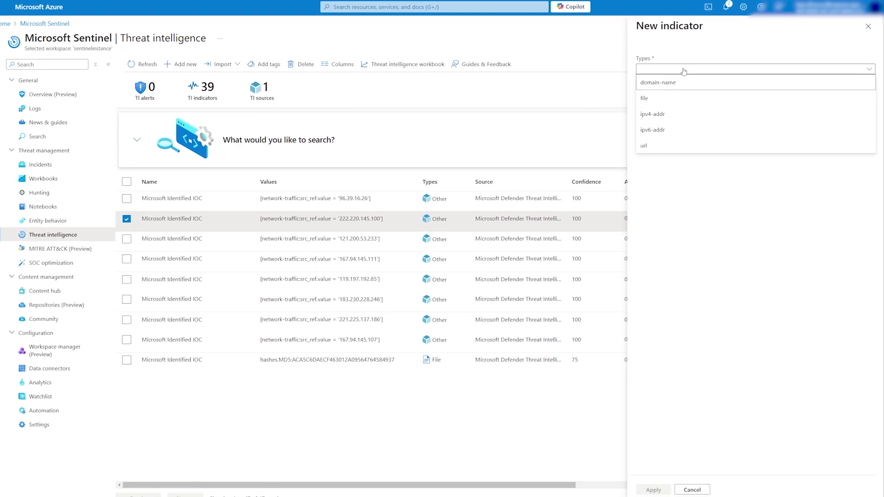
click(672, 115)
click(681, 99)
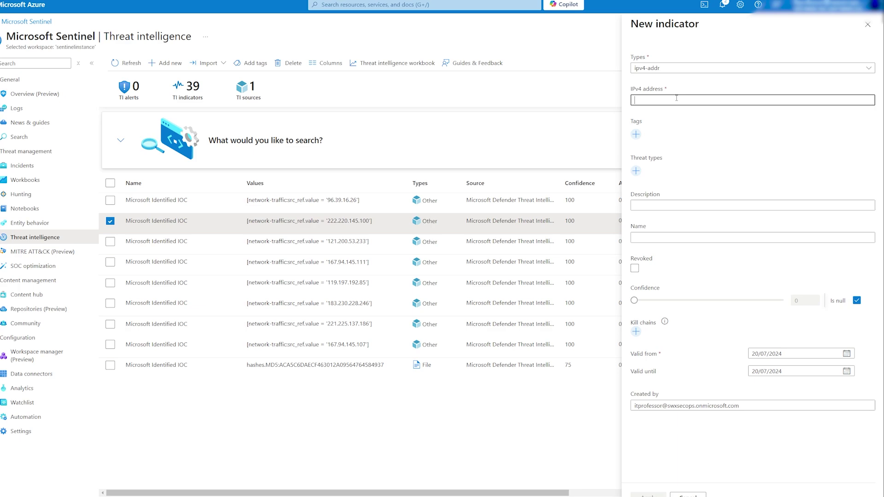
text(51.255.62.6)
Step: Tag it malicious, set threat type botnet, description 'Botnet' and name 'Google Botnet'
click(635, 134)
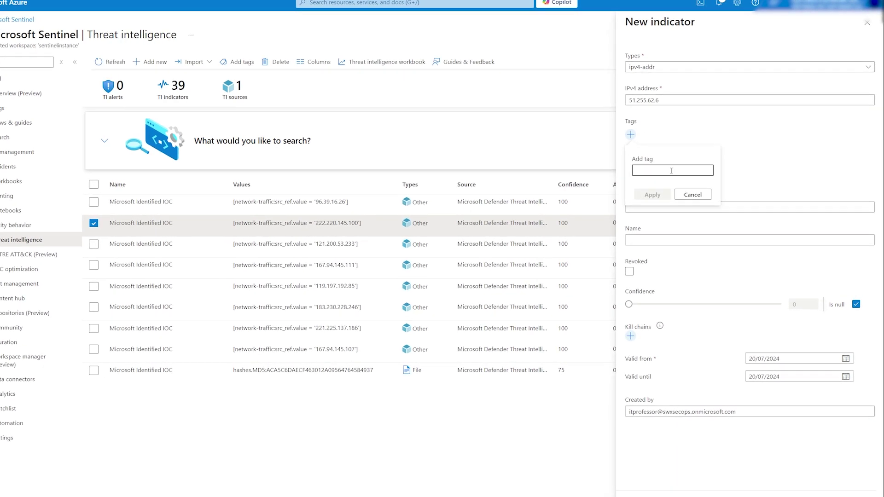
text(malicious)
key(Return)
click(630, 172)
text(b)
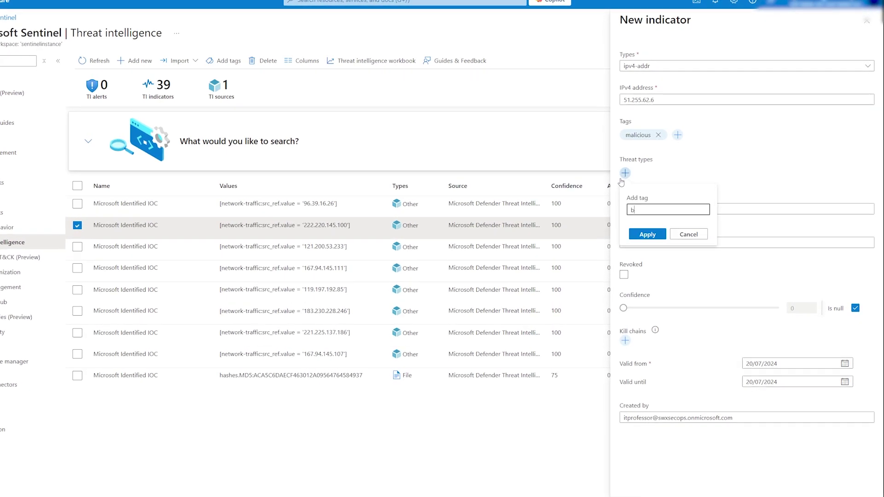
text(otnet)
key(Return)
click(684, 210)
text(Botne)
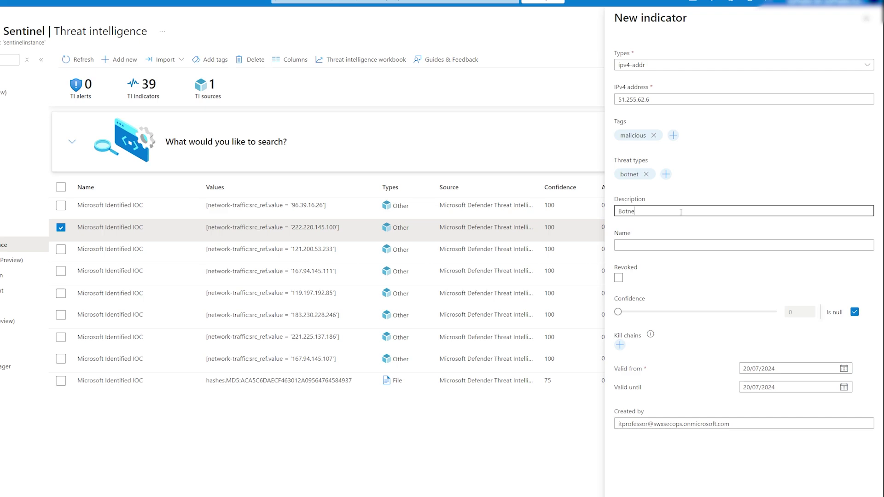
text(t)
key(Tab)
text(Google Bo)
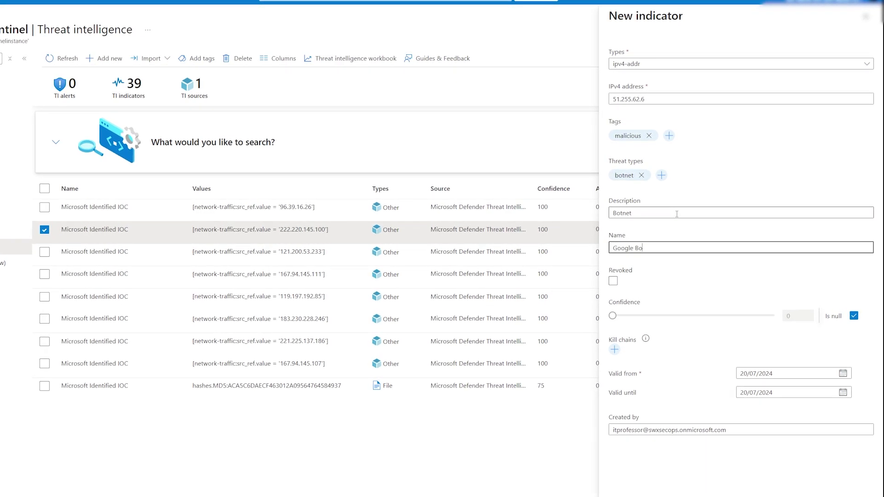
text(tnet)
Step: Leave it unrevoked, set confidence to 100 and apply the new indicator
click(612, 281)
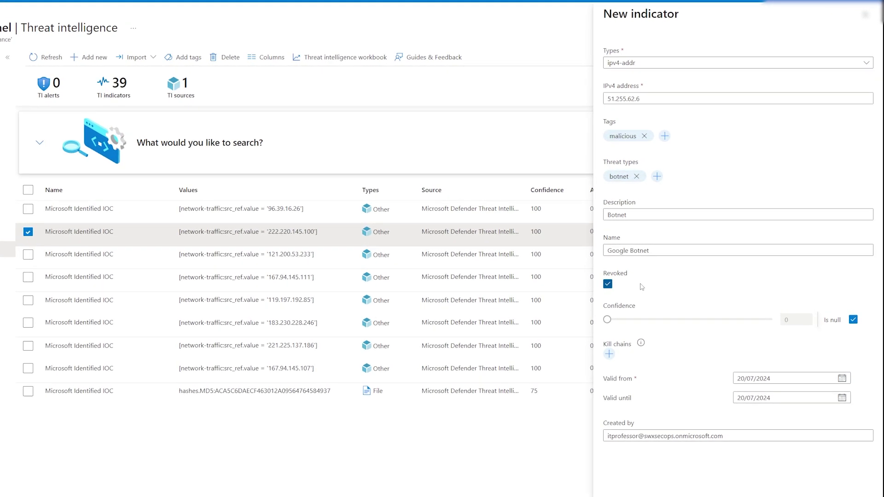
click(607, 284)
click(854, 320)
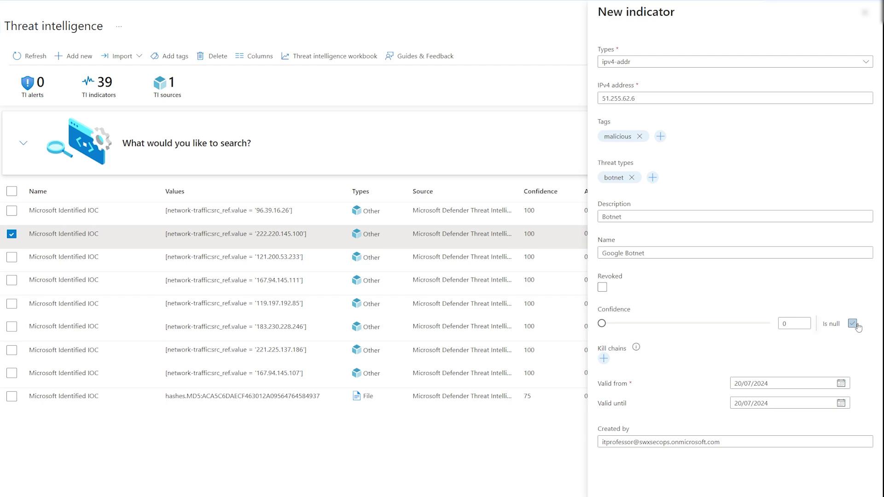
click(767, 323)
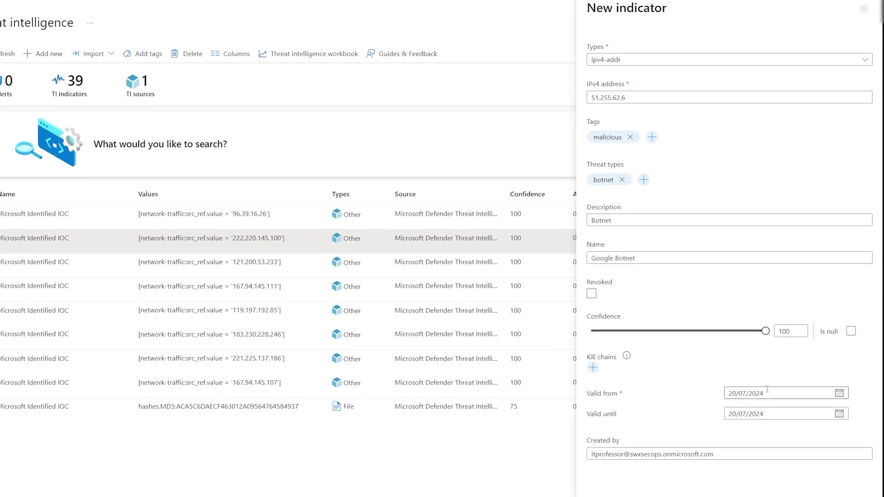
click(606, 482)
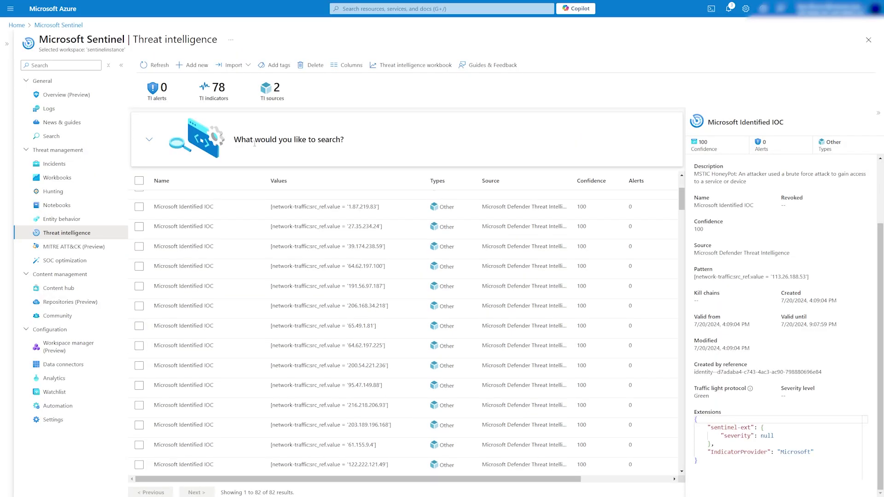
Step: Search indicators with a Pattern condition containing 51.255.62.6
click(148, 140)
click(154, 206)
click(310, 220)
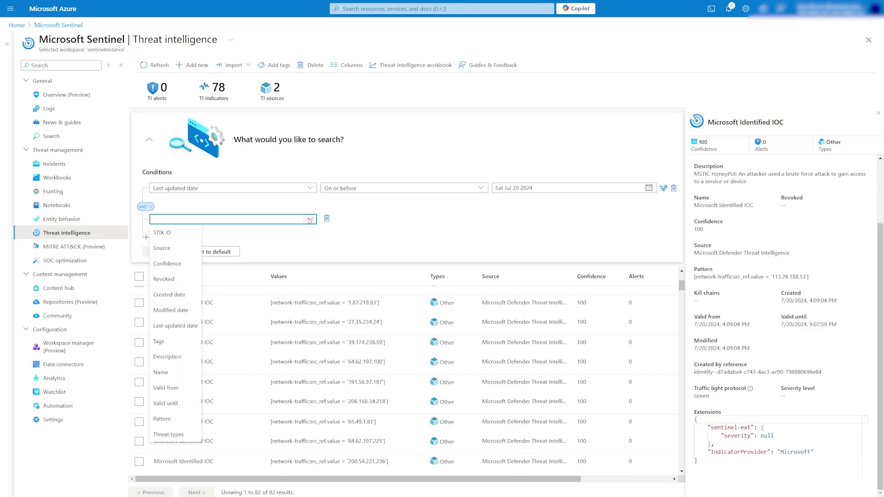
click(169, 419)
click(471, 219)
click(350, 232)
text(51.255.62.6)
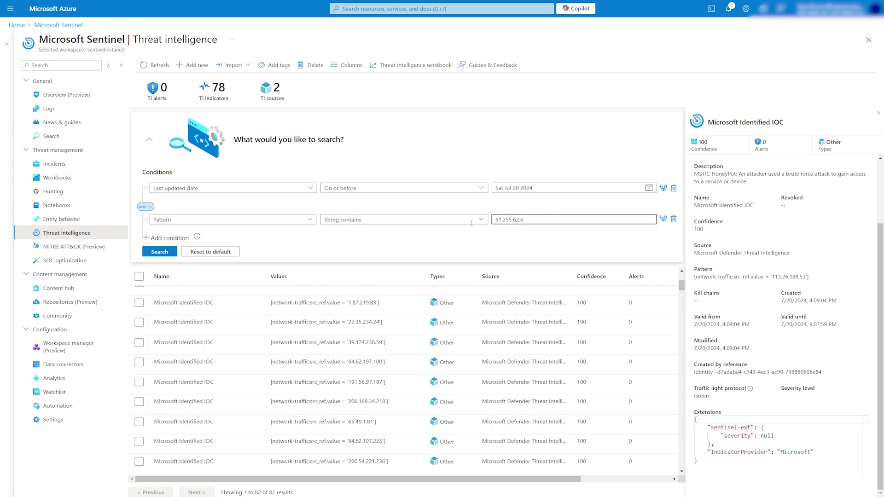
key(Return)
Step: Delete the Google Botnet indicator, leaving the Microsoft Identified IOC for that address
click(373, 198)
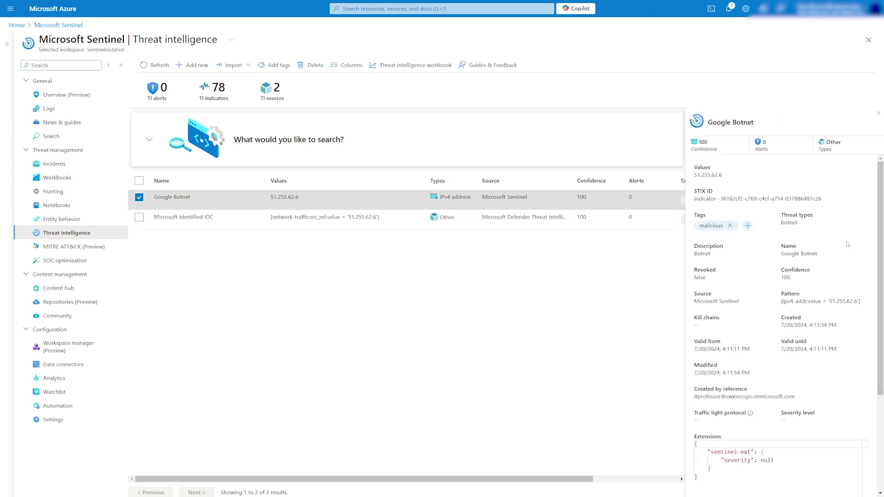
click(313, 65)
click(328, 217)
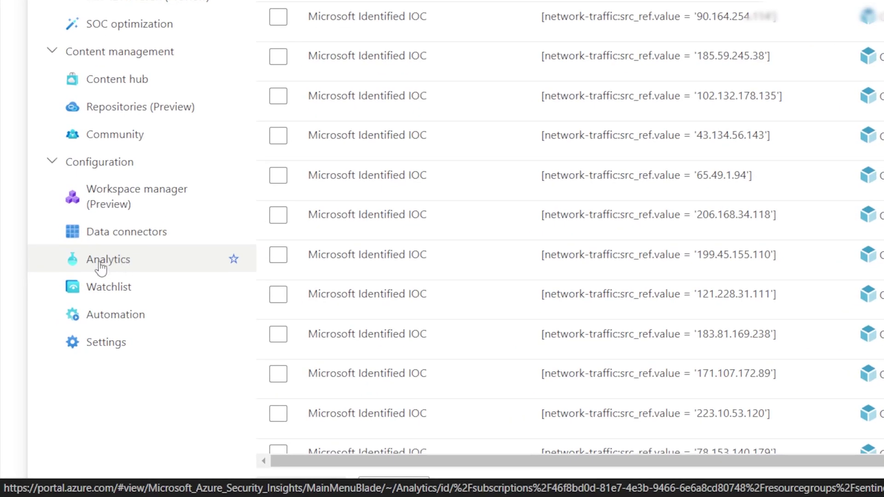
Step: Start a rule from the TI map Email entity to SigninLogs template among the threat intelligence rule templates
click(102, 263)
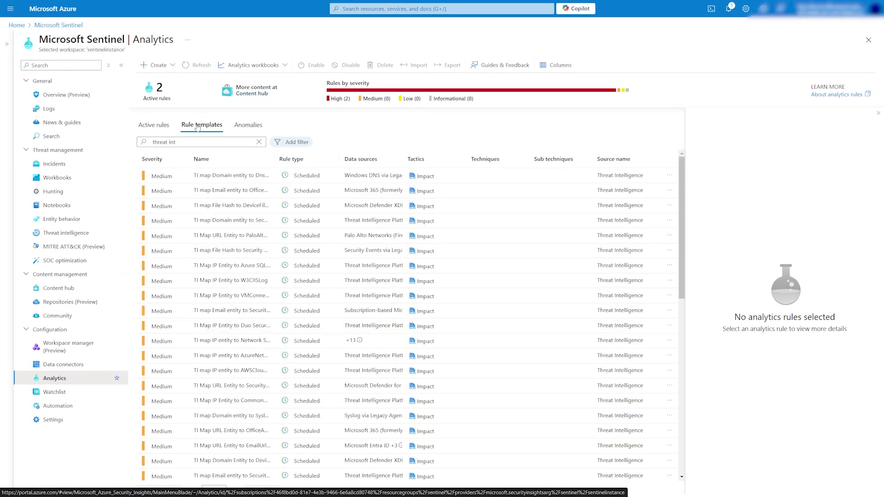
click(168, 143)
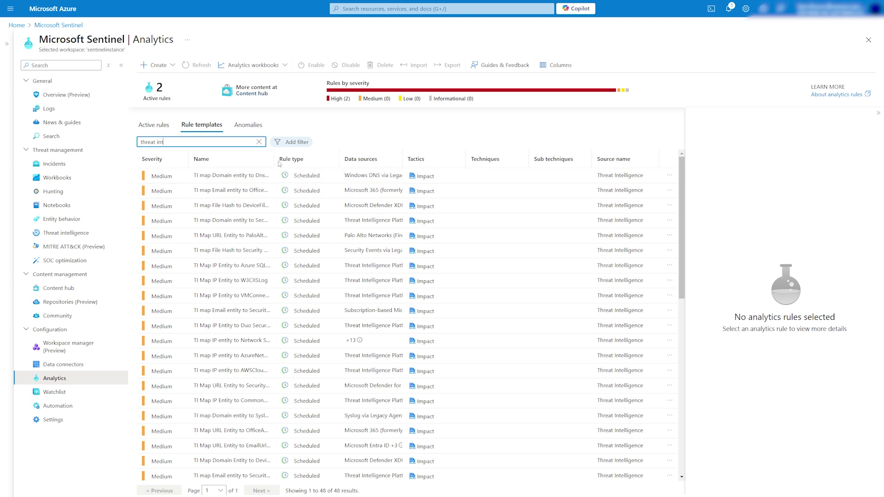
double_click(344, 163)
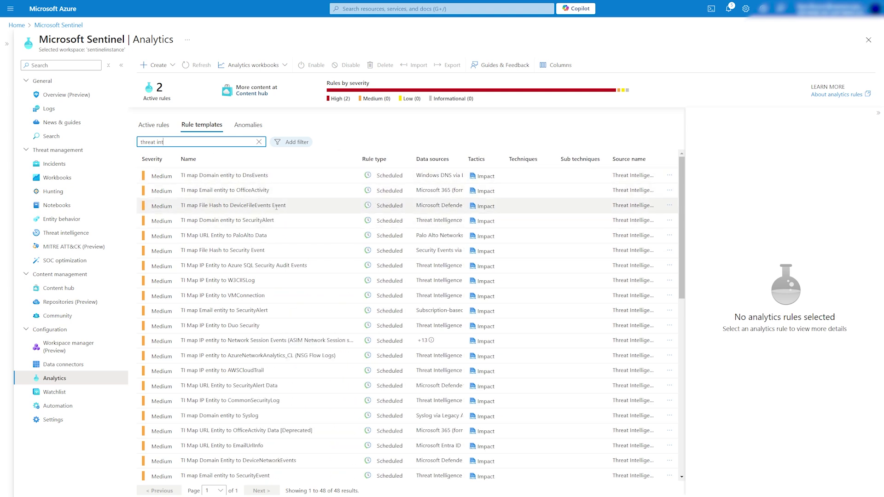
scroll(266, 204, down, 2)
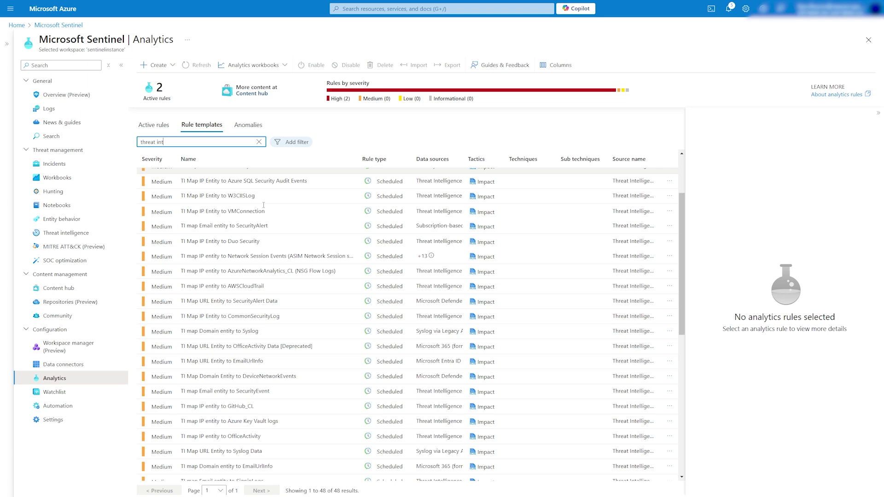
scroll(263, 205, down, 5)
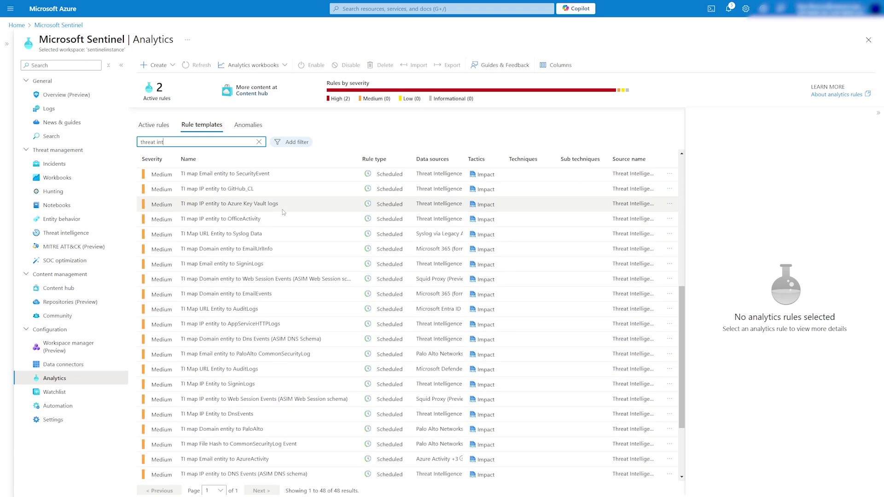
scroll(283, 211, down, 2)
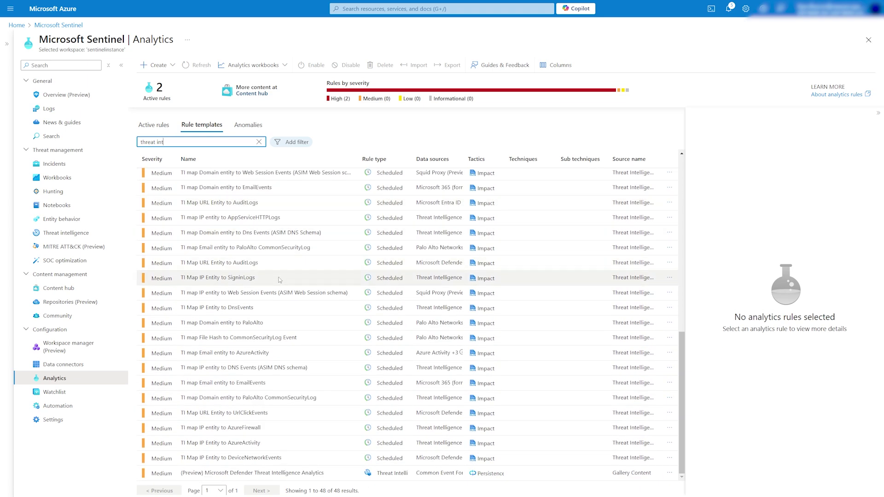
click(295, 241)
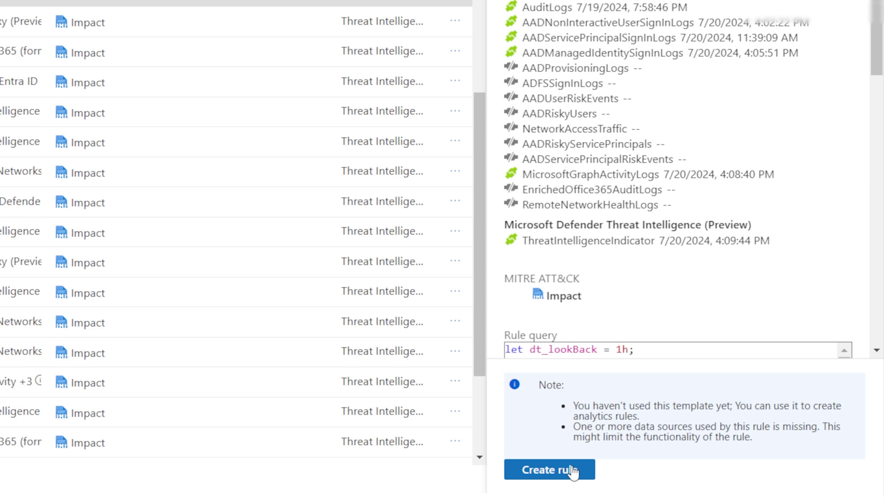
click(573, 472)
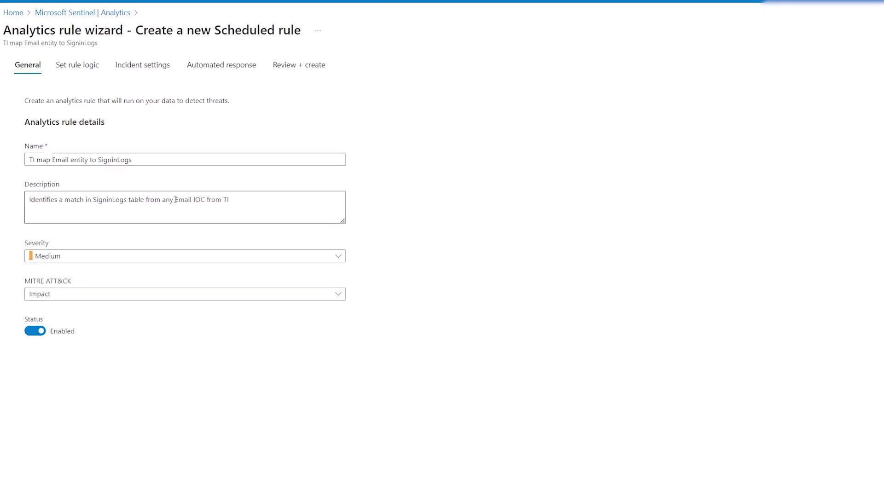
Step: Review the rule's Medium severity and check the results simulation, which shows 0 events
click(276, 260)
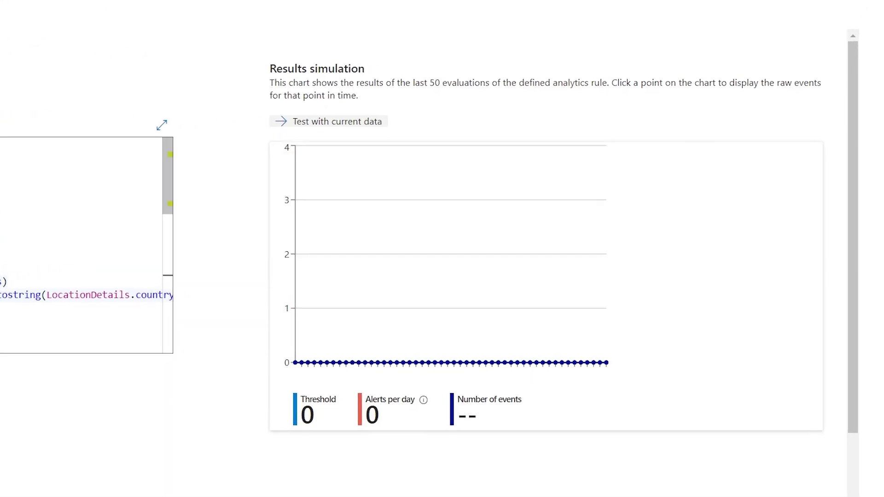
click(428, 256)
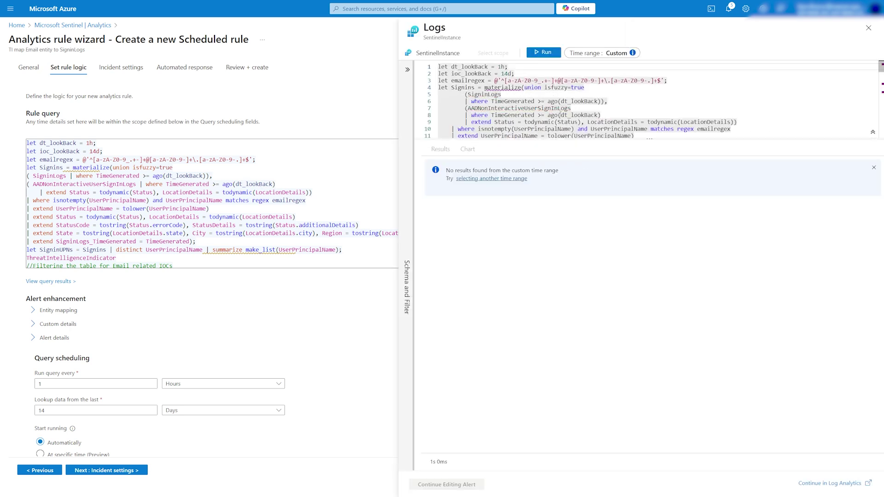
Step: Enable grouping related alerts into incidents with a 5-hour time frame
scroll(126, 183, down, 5)
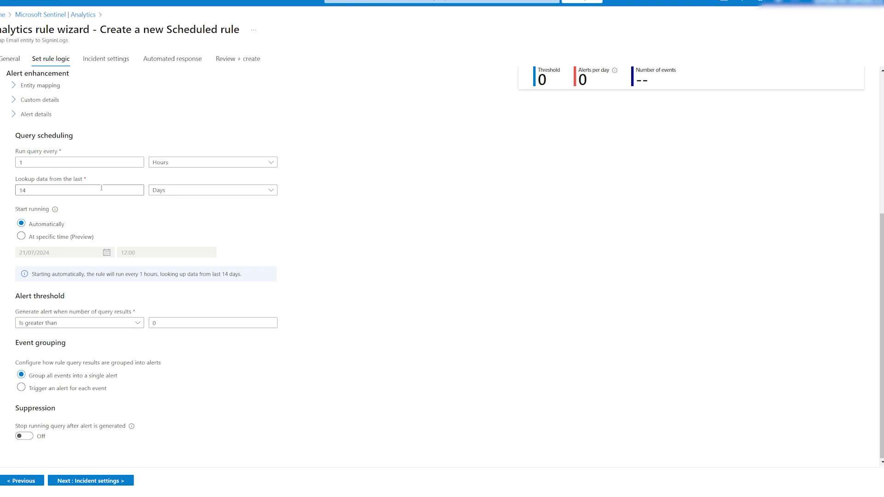
scroll(112, 180, up, 5)
click(109, 61)
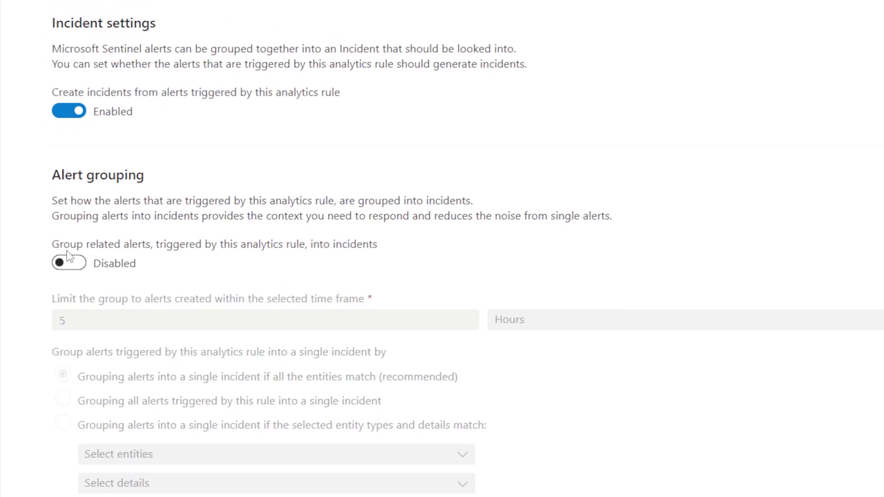
click(68, 267)
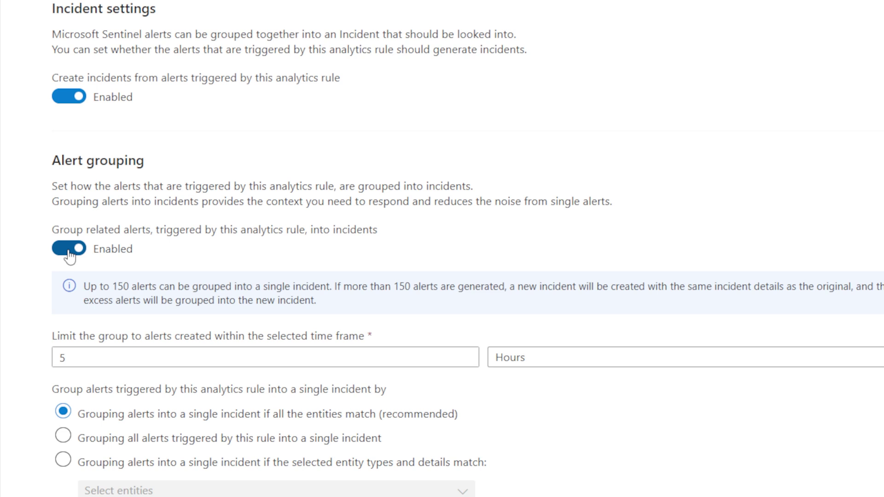
Step: Skip adding an automation rule and save the analytics rule as enabled
click(44, 123)
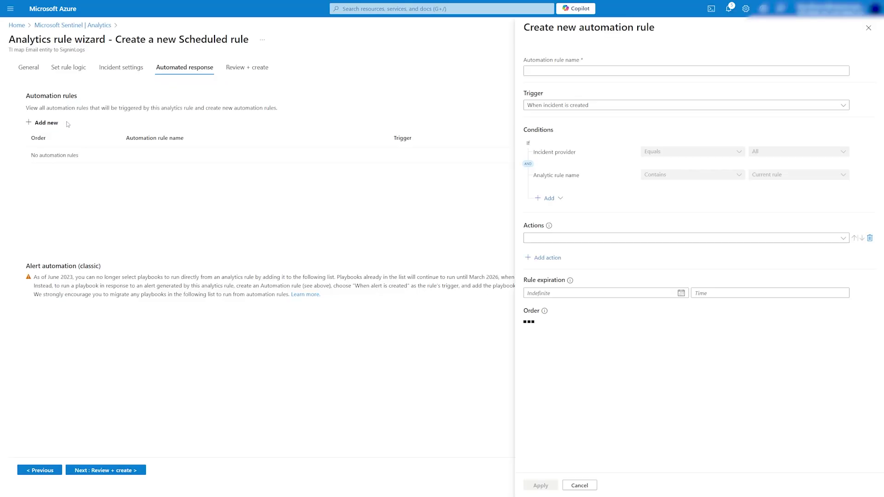
click(584, 70)
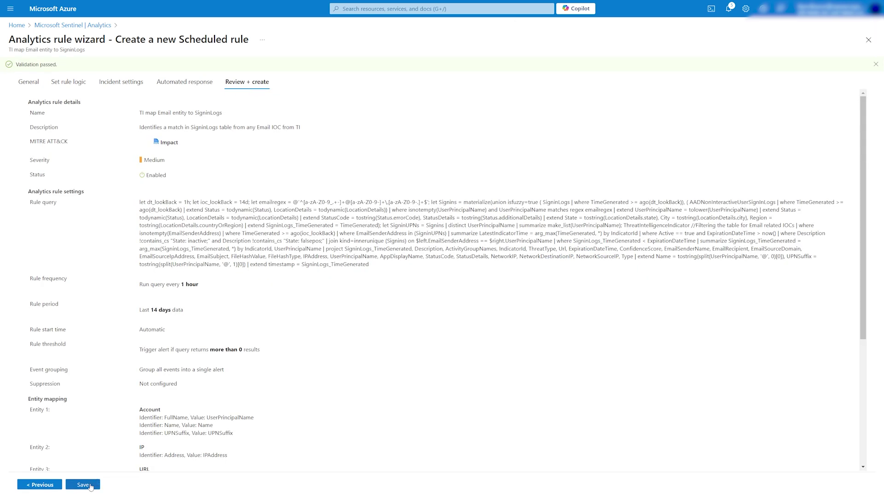
click(90, 485)
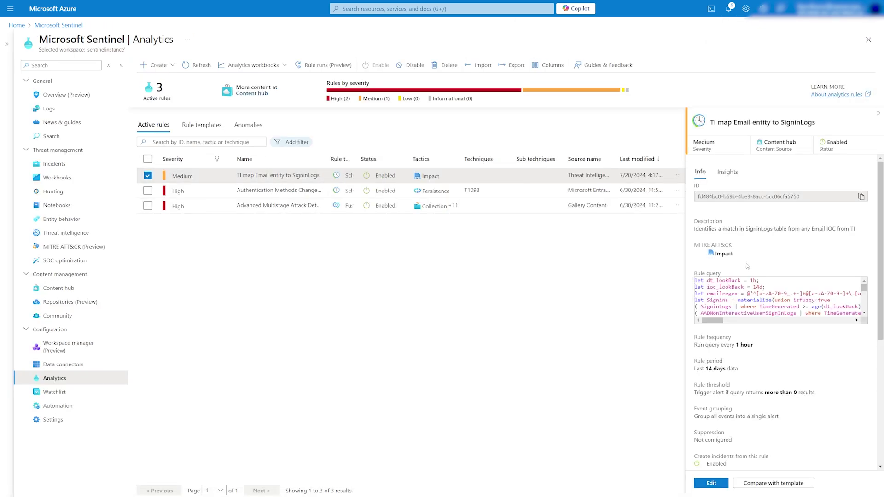
Step: Scroll through the saved TI map Email entity to SigninLogs rule's details pane
scroll(774, 267, down, 5)
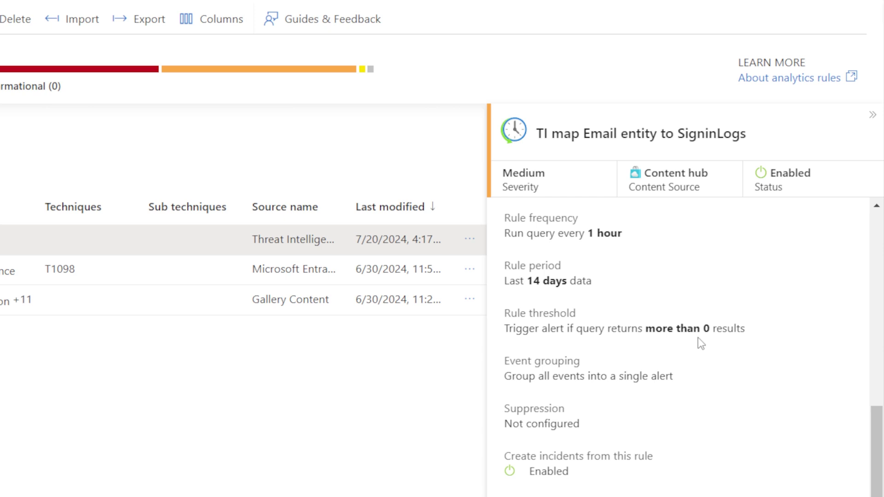
scroll(688, 354, down, 2)
scroll(684, 369, up, 5)
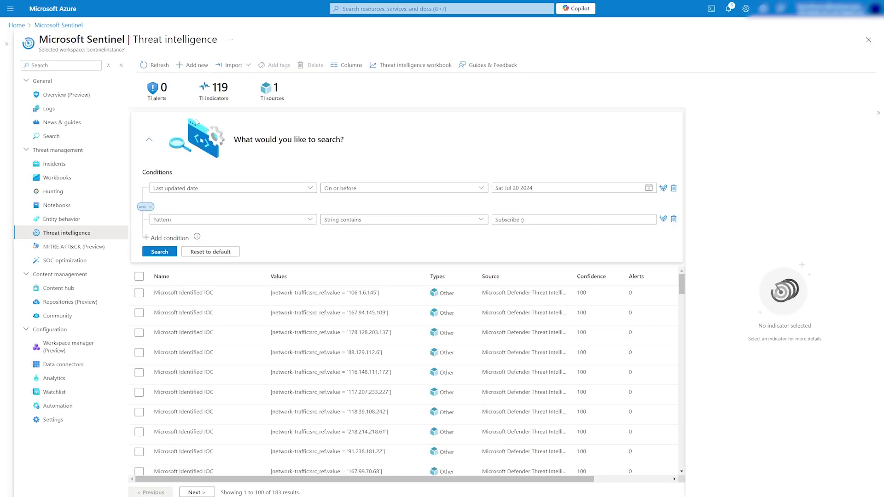